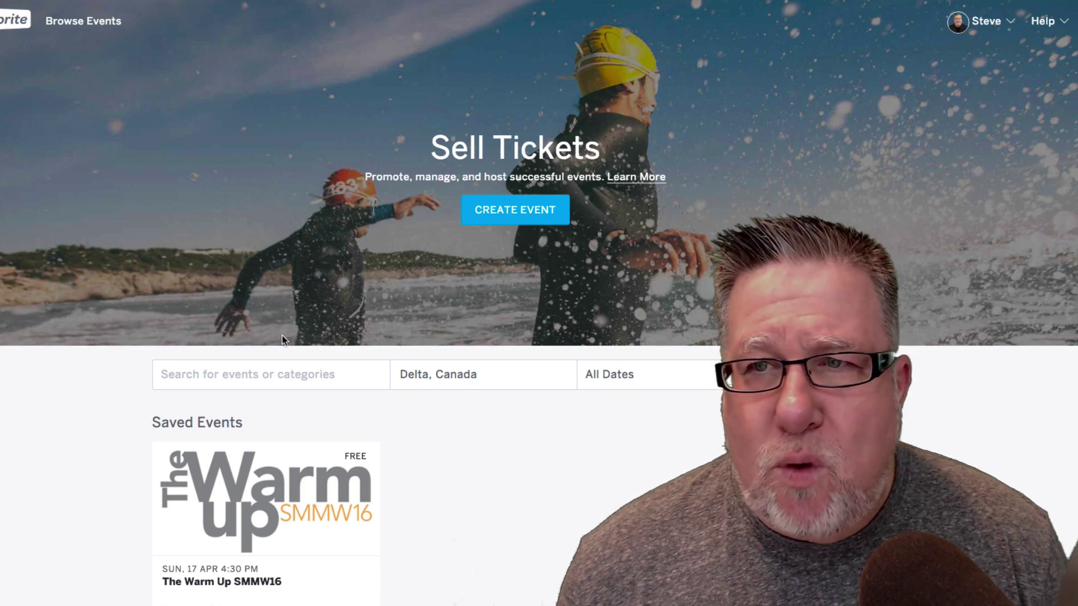
# Go to Manage Events from the account menu to list the live MasterClass event at 0 / 400.
pyautogui.click(999, 23)
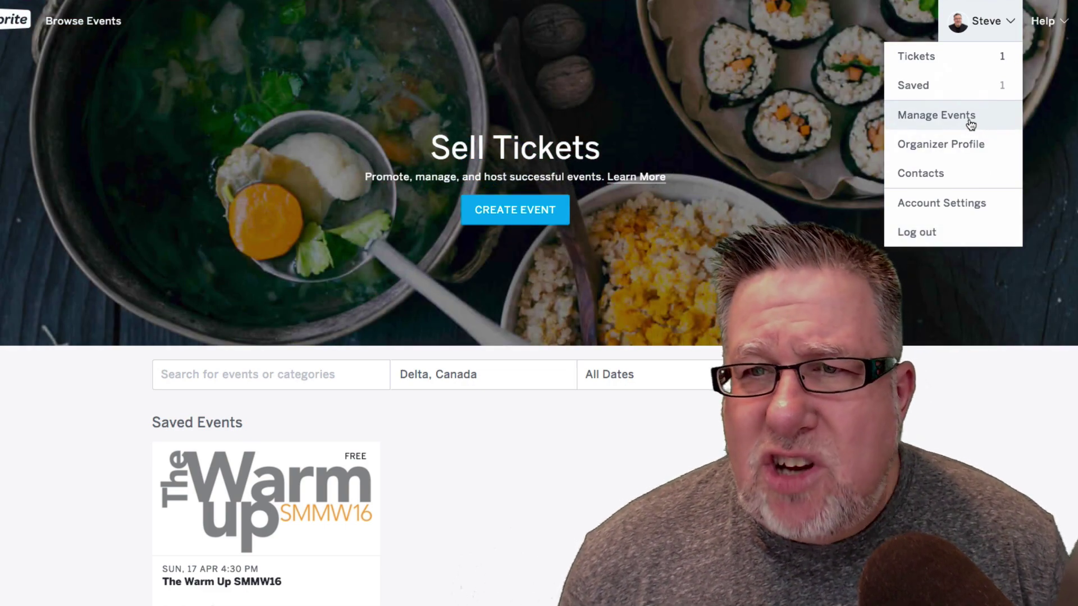
pyautogui.click(971, 123)
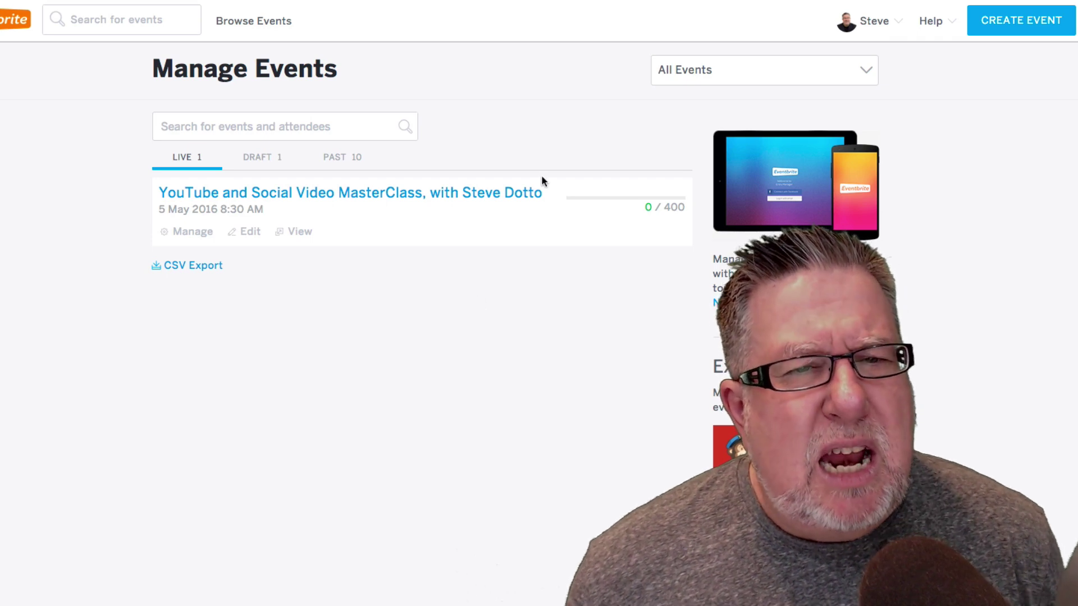
# Open the YouTube and Social Video MasterClass from the Live events list to see its $0.00 sales.
pyautogui.click(470, 195)
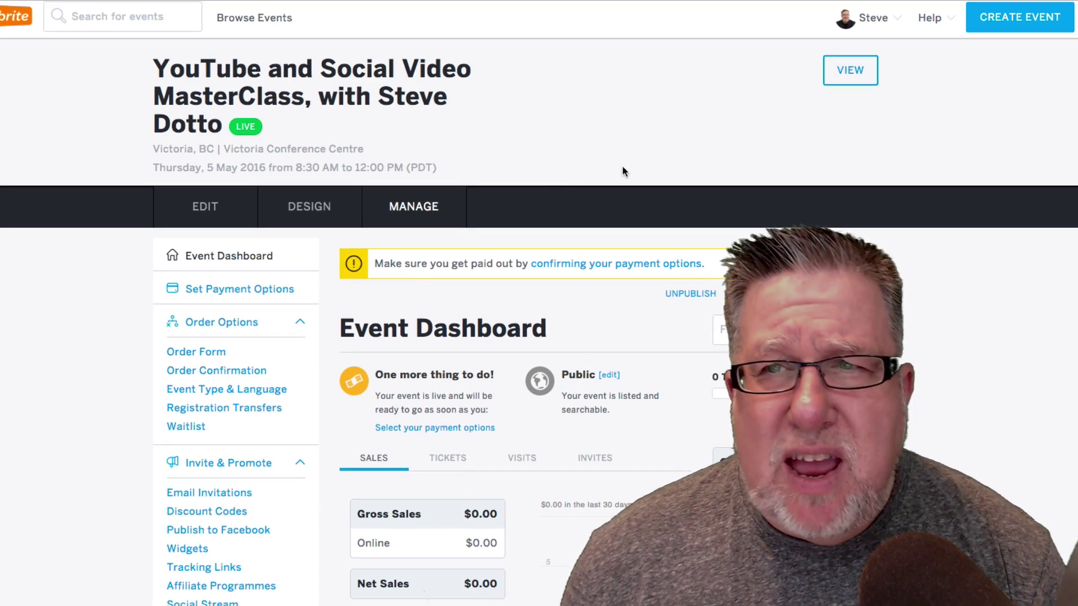
# Start a new event and scroll down the Event Details form to Create Tickets and Additional Settings.
pyautogui.click(1015, 19)
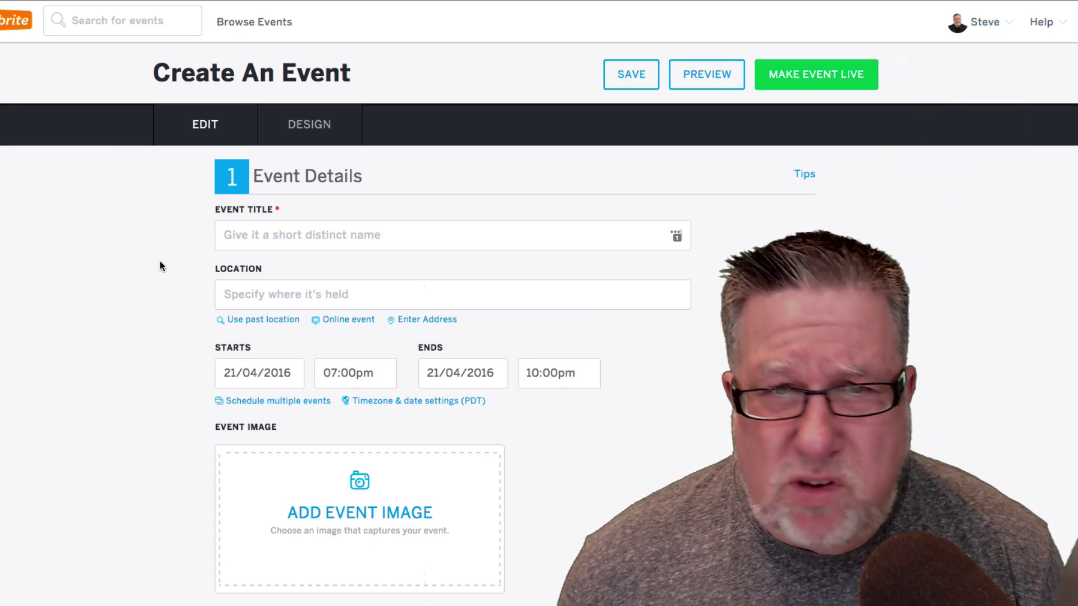
pyautogui.scroll(-2, 160, 262)
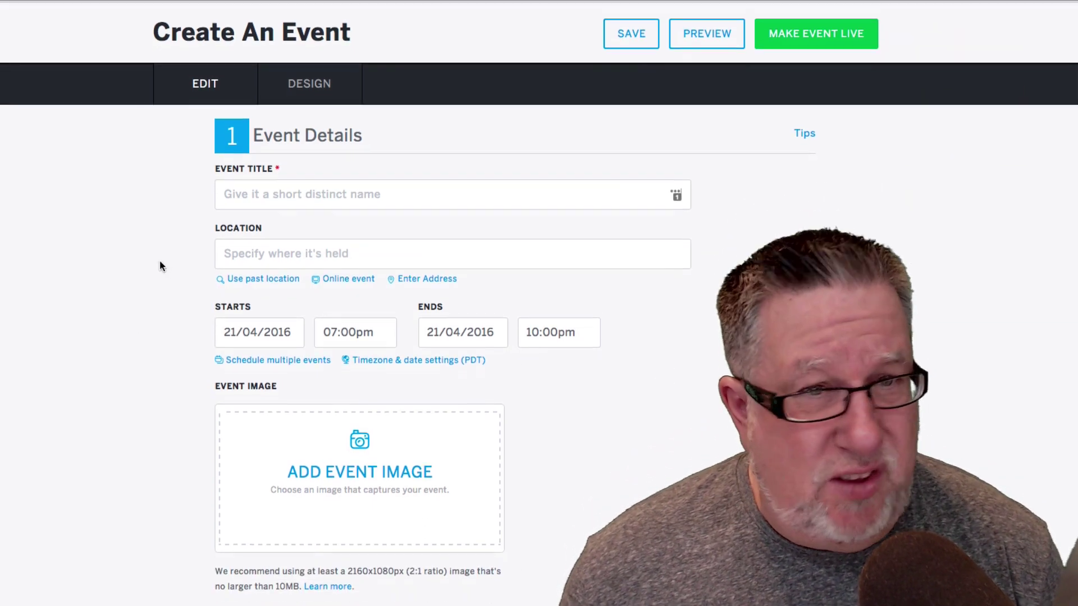
pyautogui.scroll(-1, 163, 262)
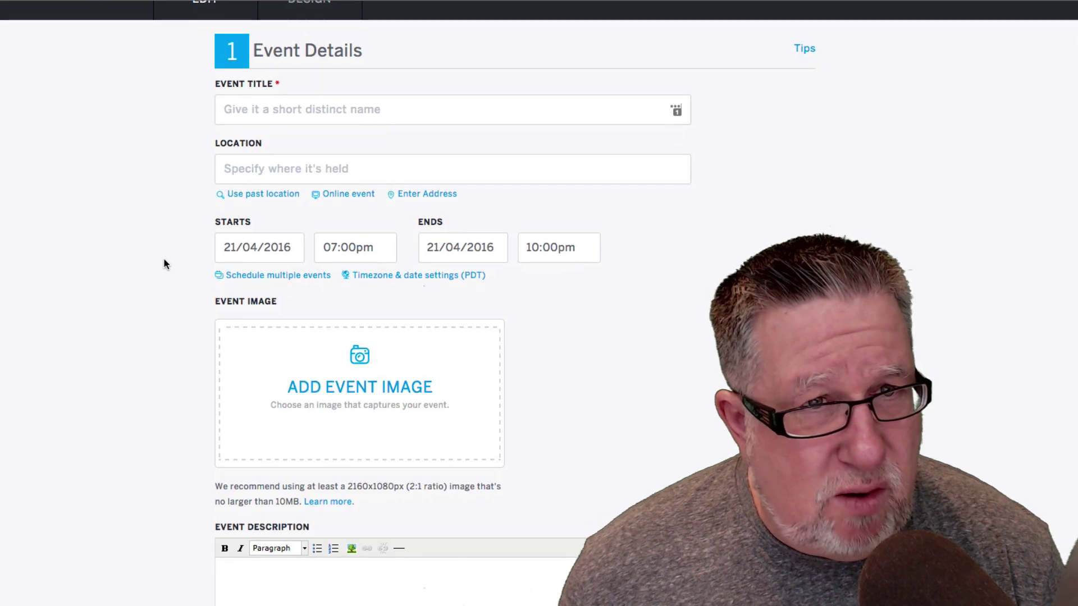
pyautogui.scroll(-1, 283, 169)
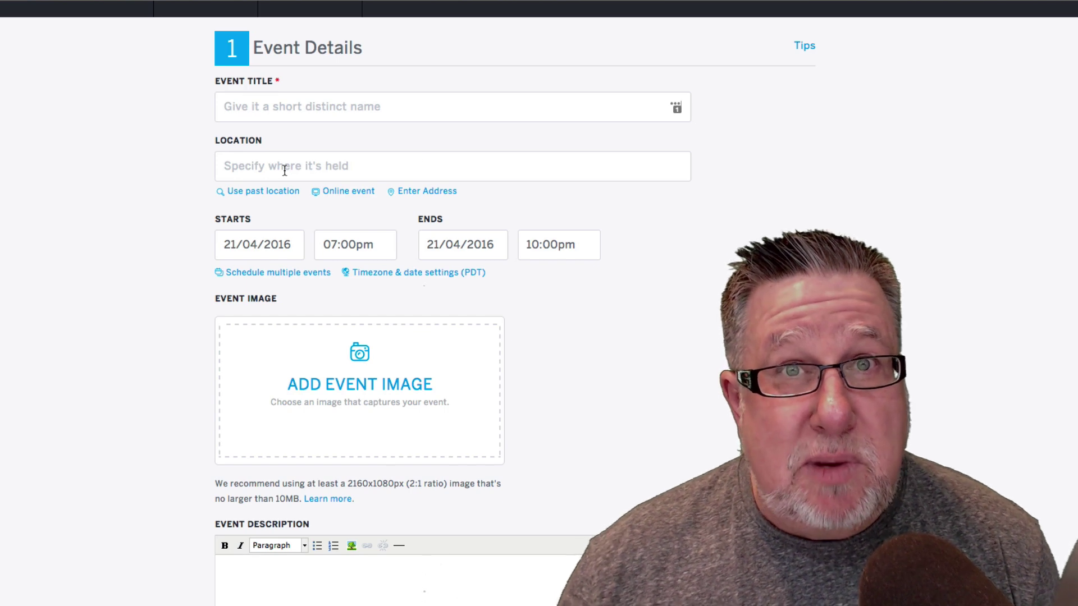
pyautogui.scroll(-5, 284, 170)
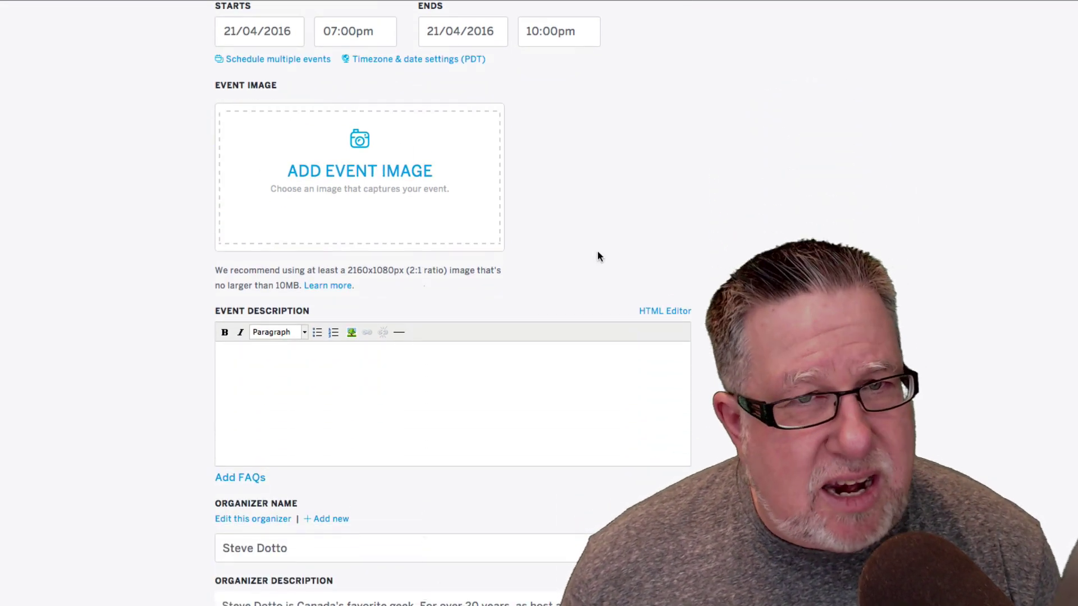
pyautogui.scroll(-4, 597, 250)
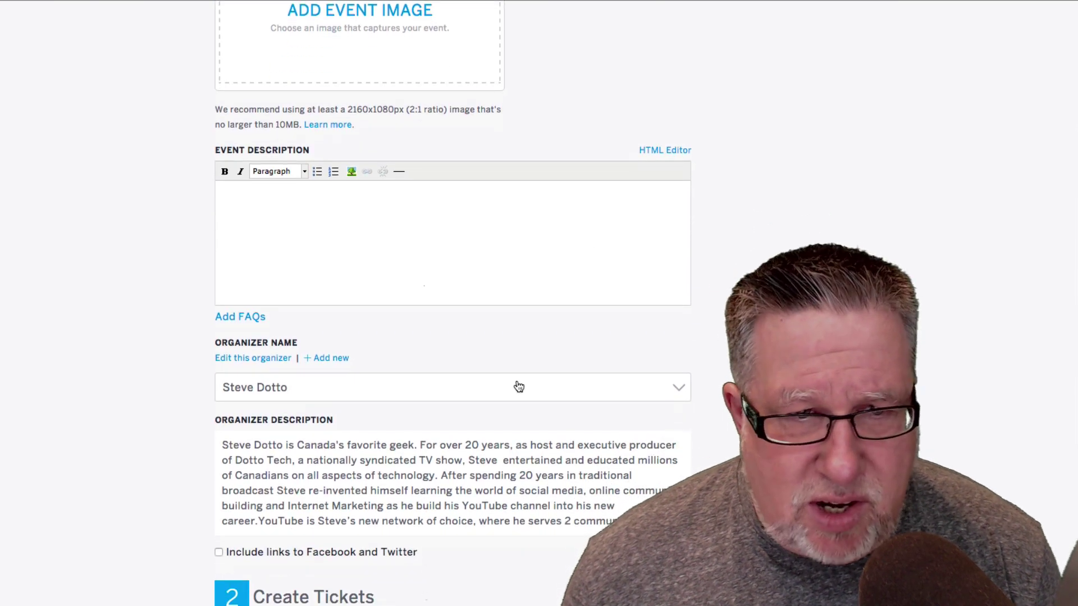
pyautogui.scroll(-5, 517, 385)
# Review the Create Tickets and Additional Settings sections, then return to the top of the form.
pyautogui.scroll(-5, 517, 385)
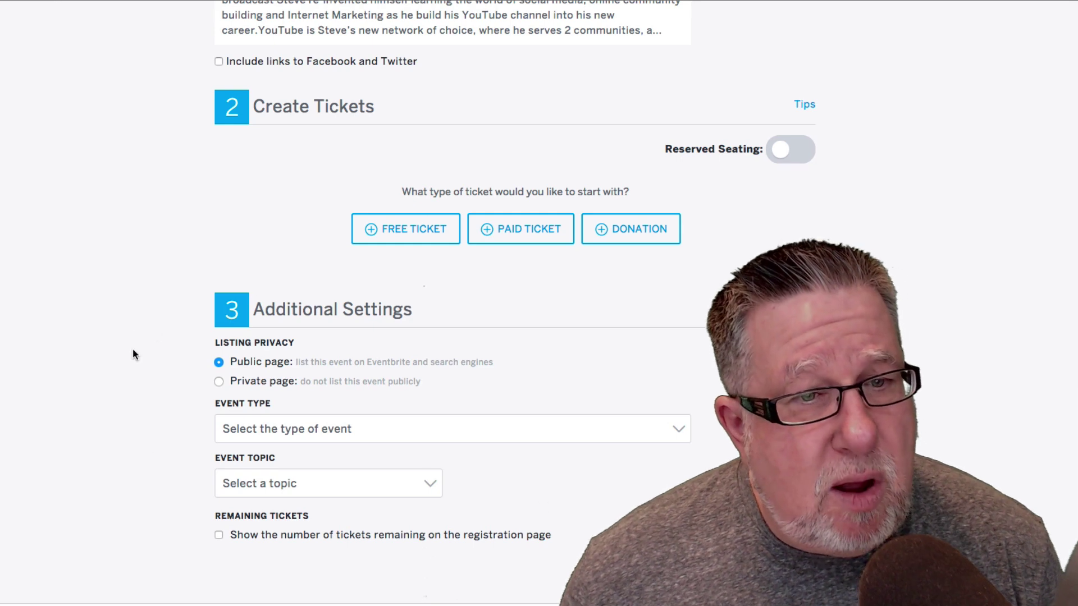
pyautogui.scroll(-2, 567, 575)
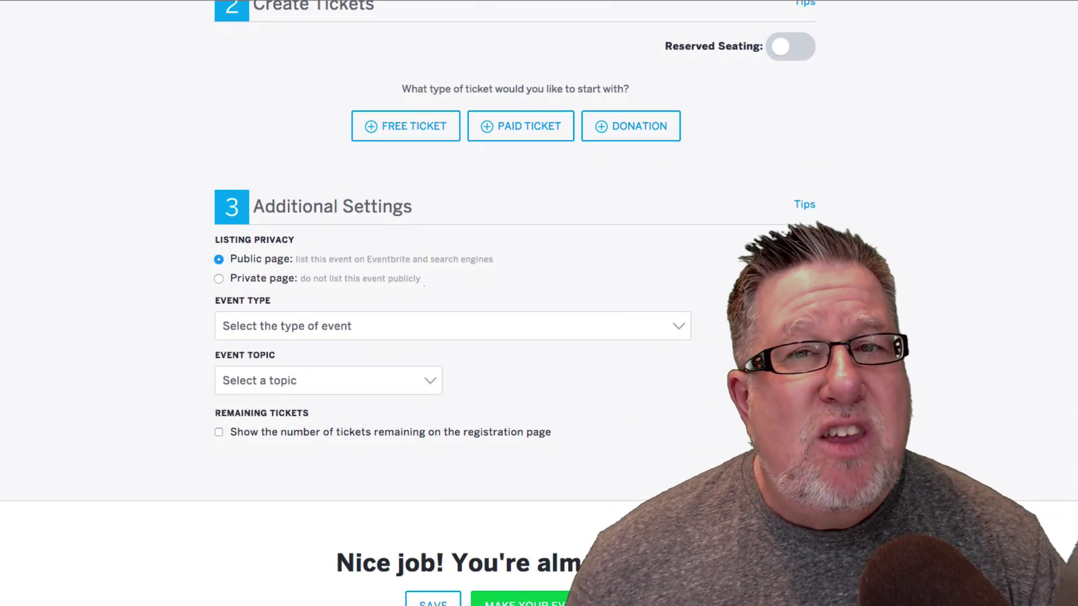
pyautogui.scroll(10, 453, 303)
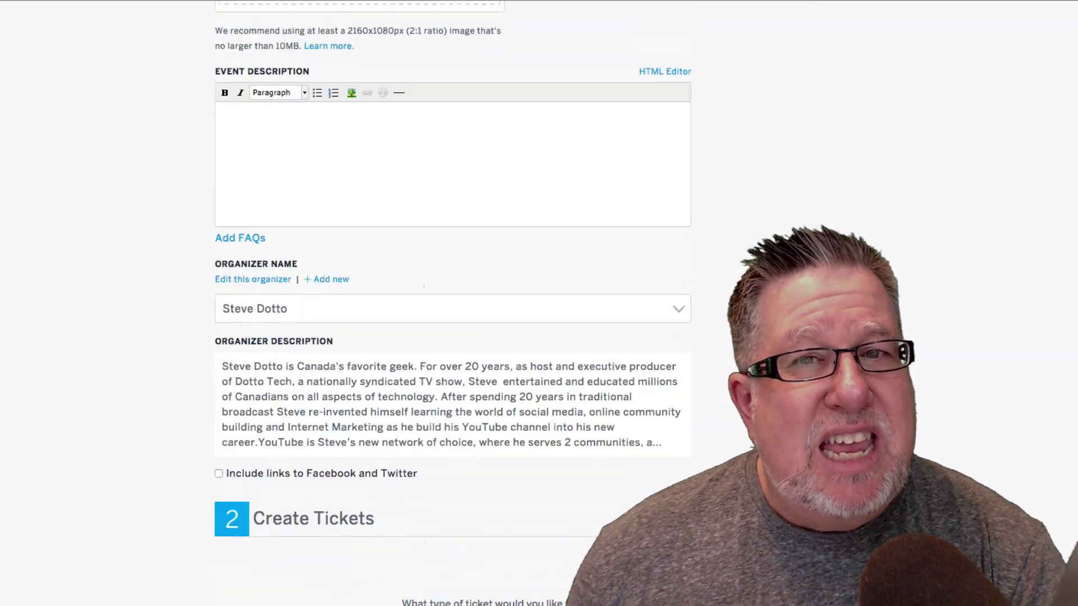
pyautogui.scroll(10, 433, 174)
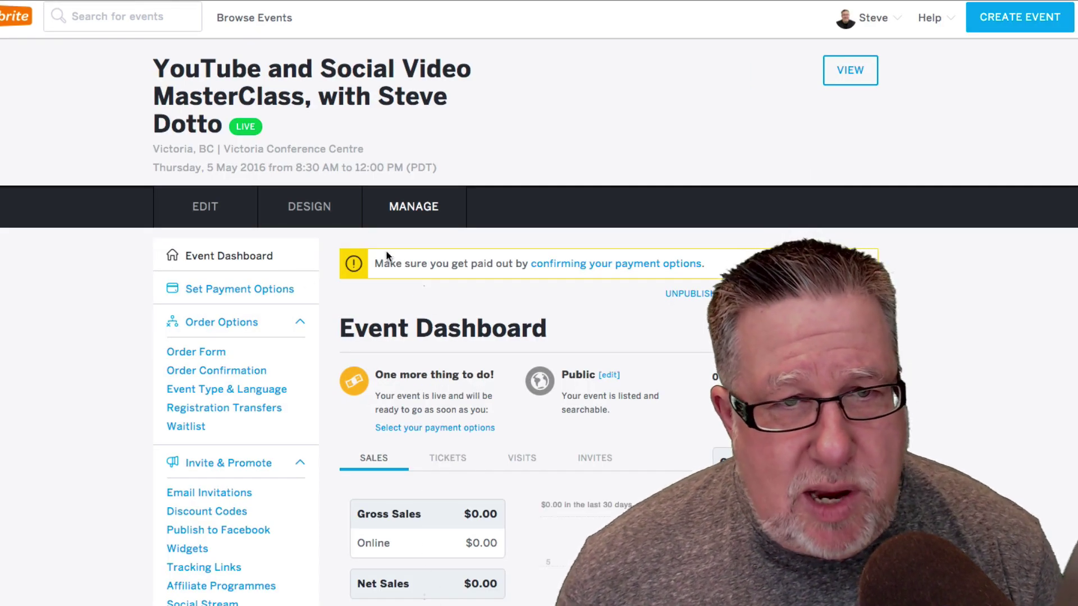
# Open the Design page and preview the listing with $149.00 Early Bird and $199.00 General Admission tickets.
pyautogui.click(312, 210)
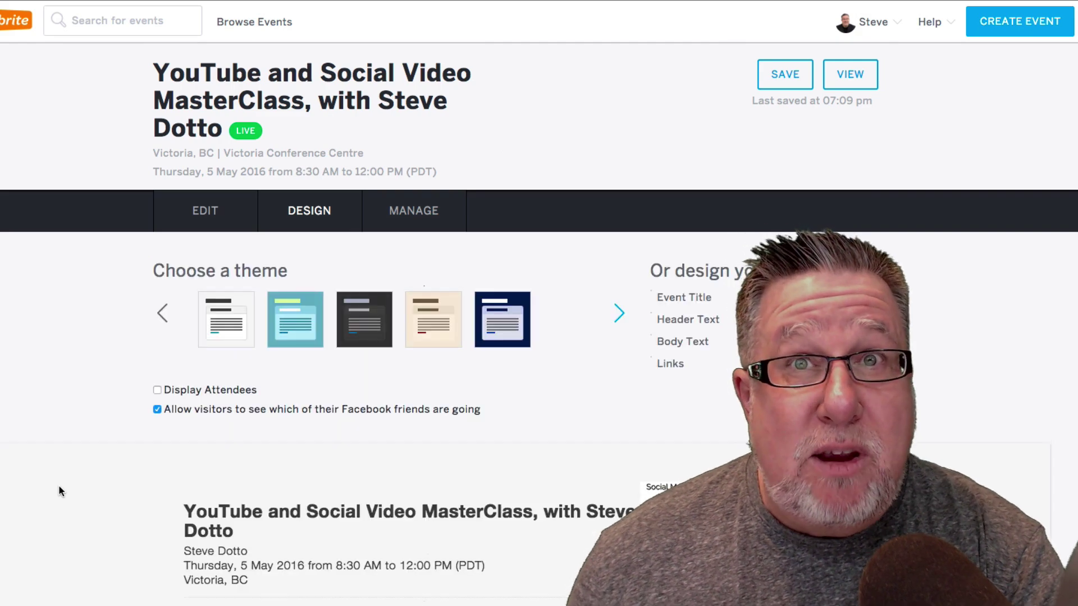
pyautogui.scroll(-3, 59, 491)
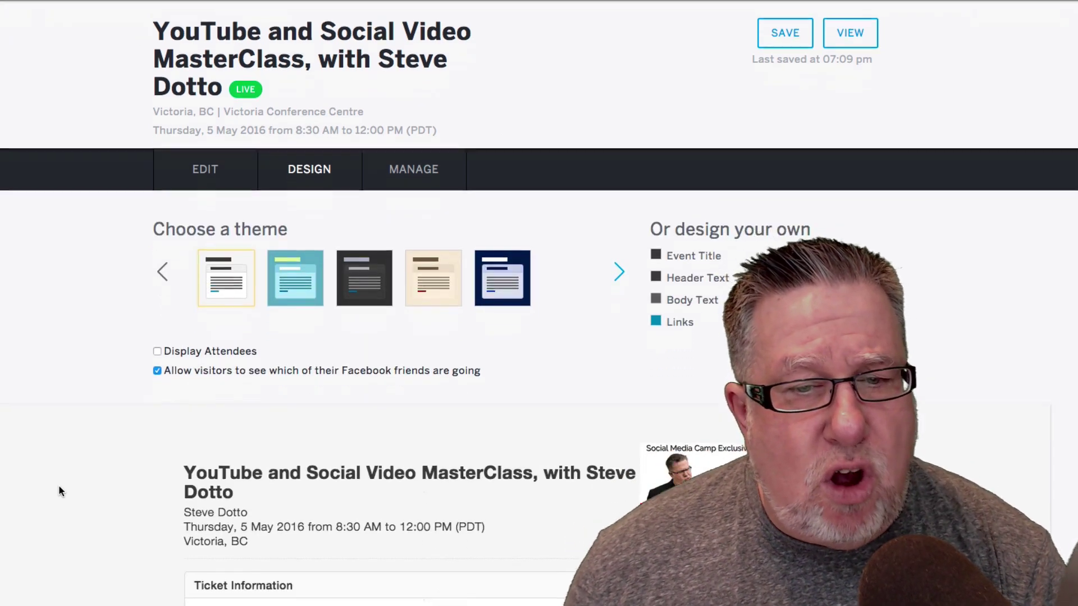
pyautogui.scroll(-10, 59, 491)
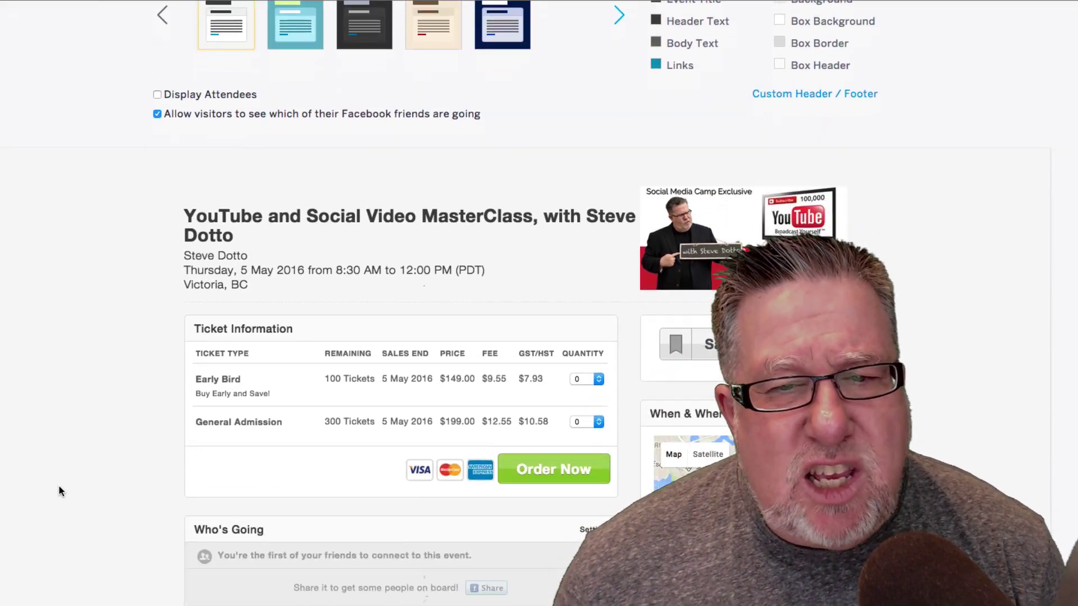
pyautogui.scroll(-13, 60, 492)
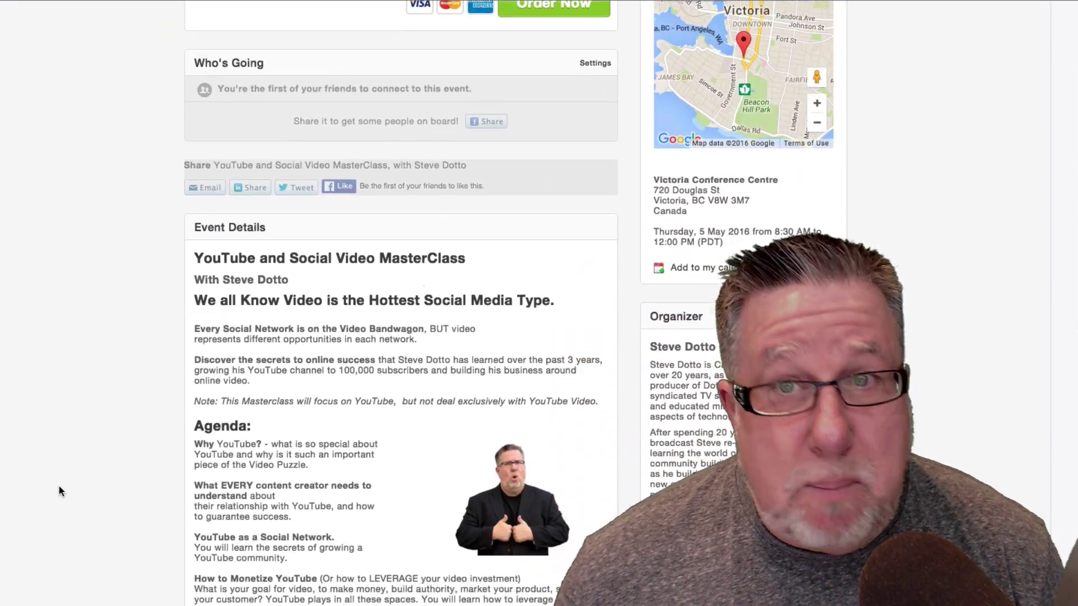
pyautogui.scroll(-5, 60, 491)
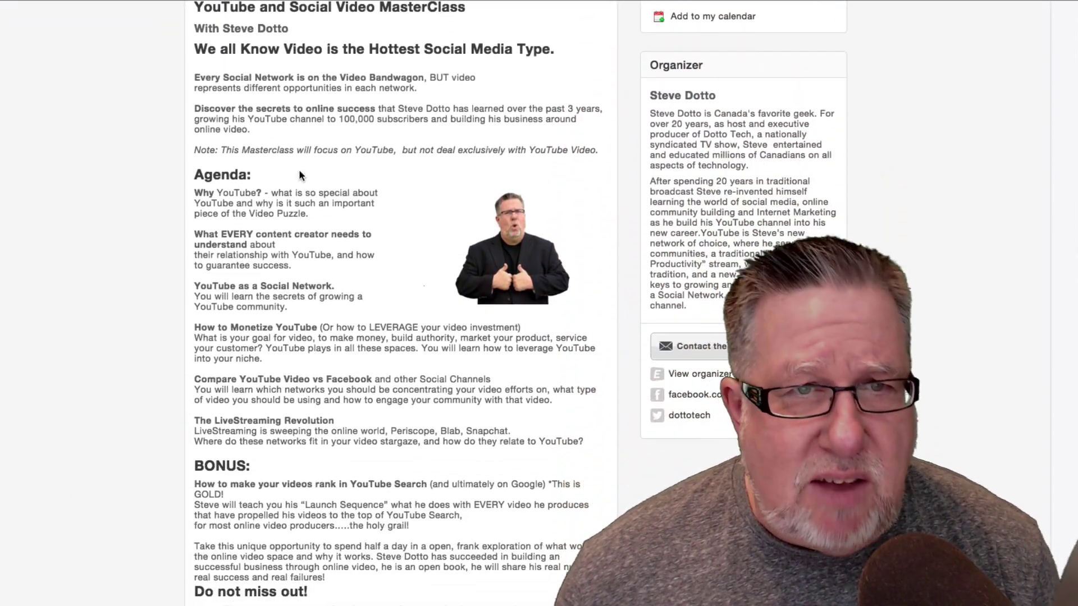
pyautogui.scroll(-5, 127, 510)
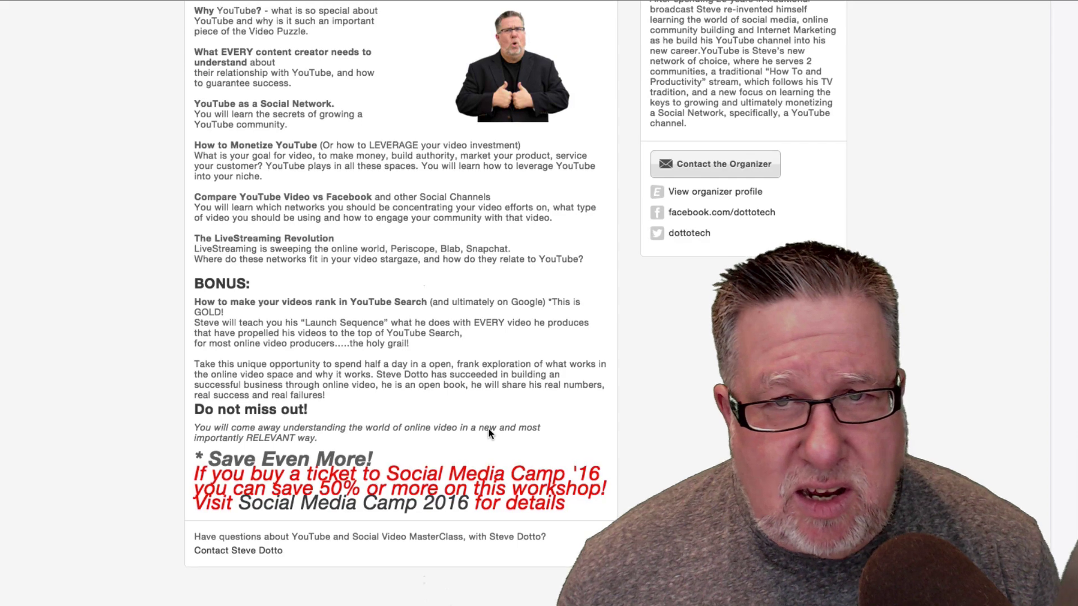
pyautogui.scroll(15, 487, 428)
pyautogui.scroll(8, 487, 428)
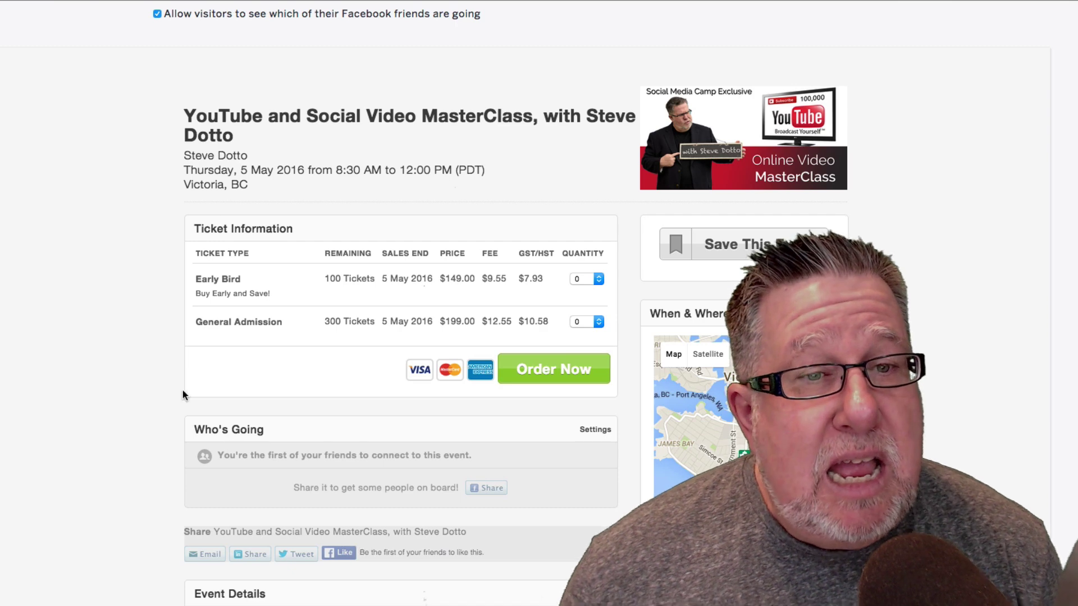
pyautogui.scroll(5, 183, 393)
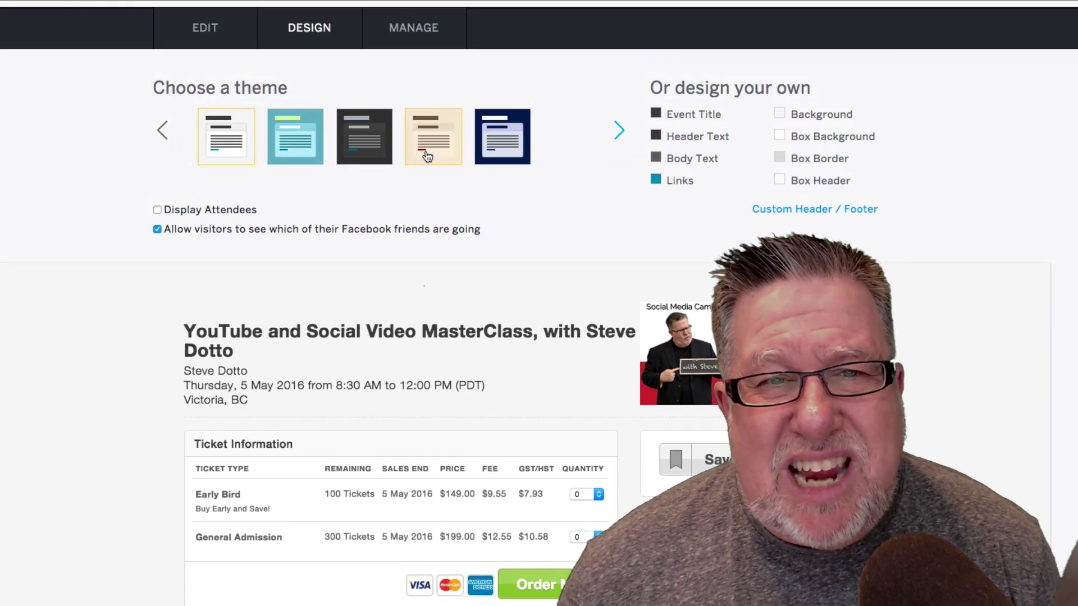
pyautogui.click(362, 149)
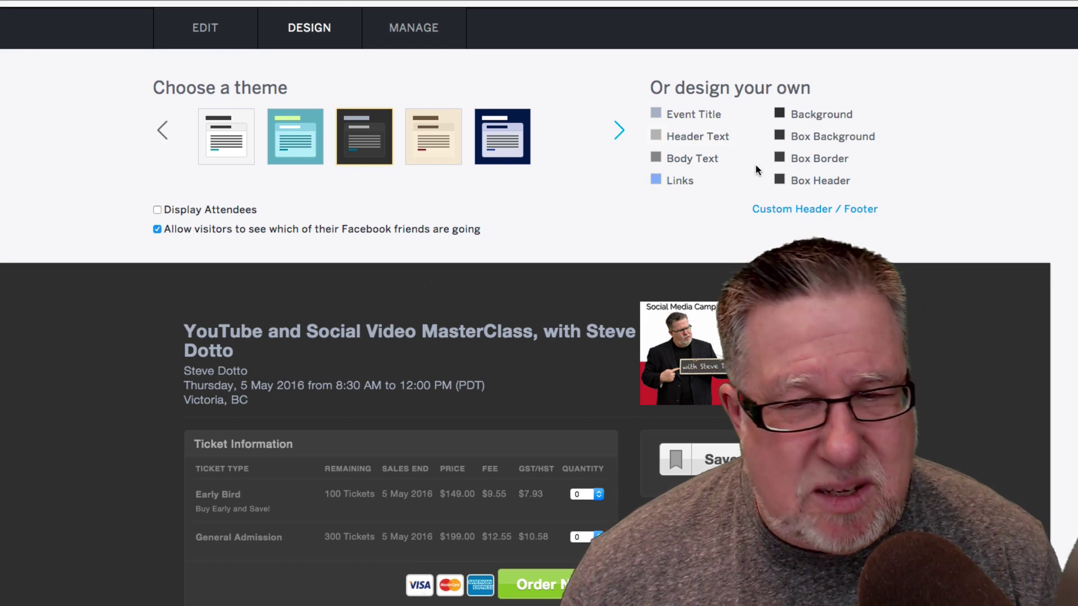
pyautogui.click(228, 156)
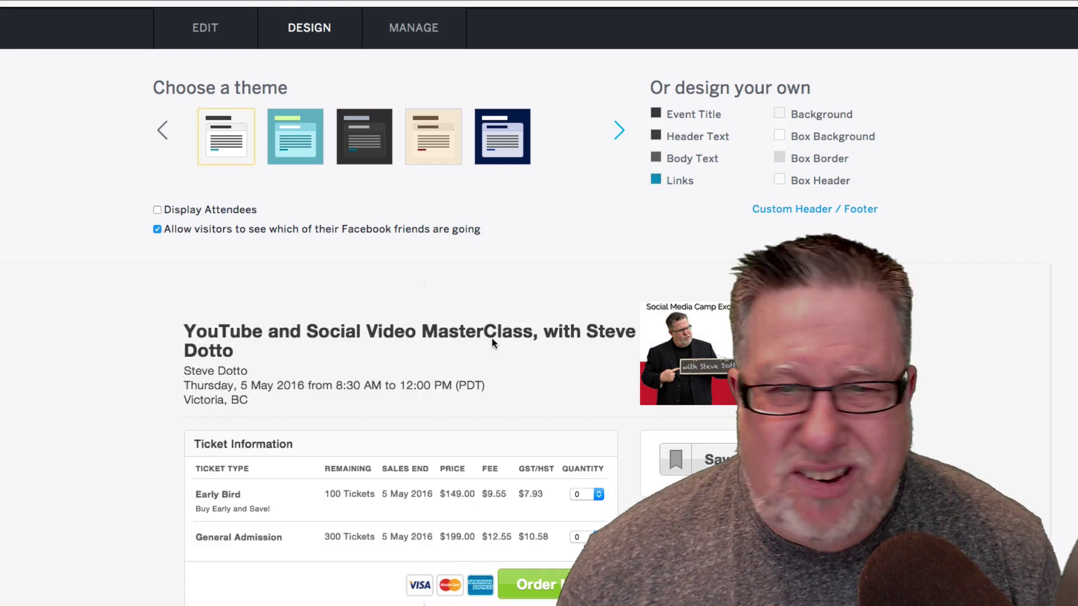
pyautogui.scroll(-8, 495, 344)
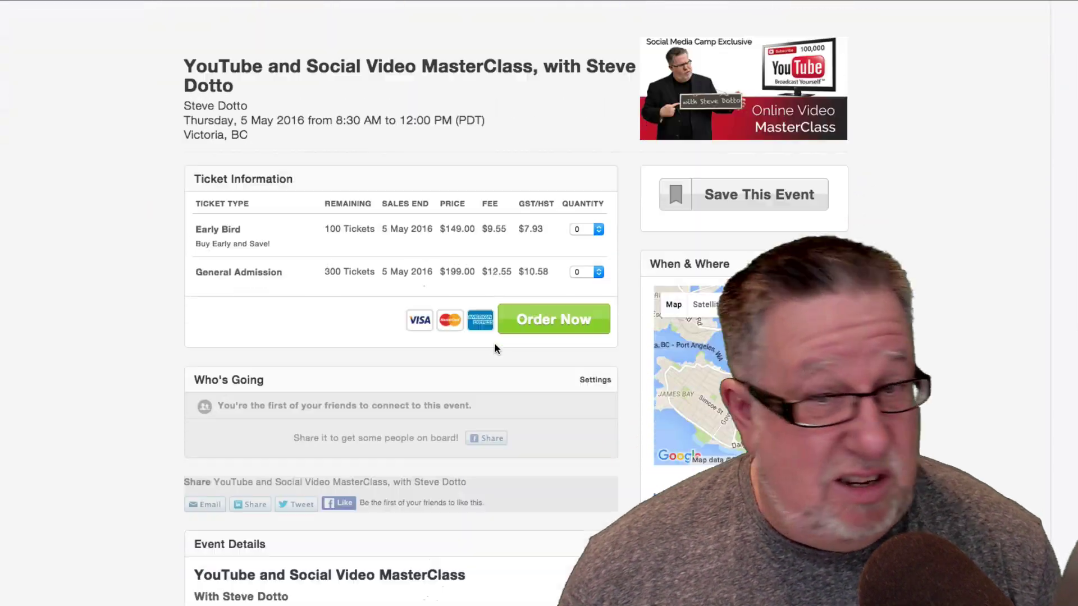
pyautogui.scroll(-7, 494, 349)
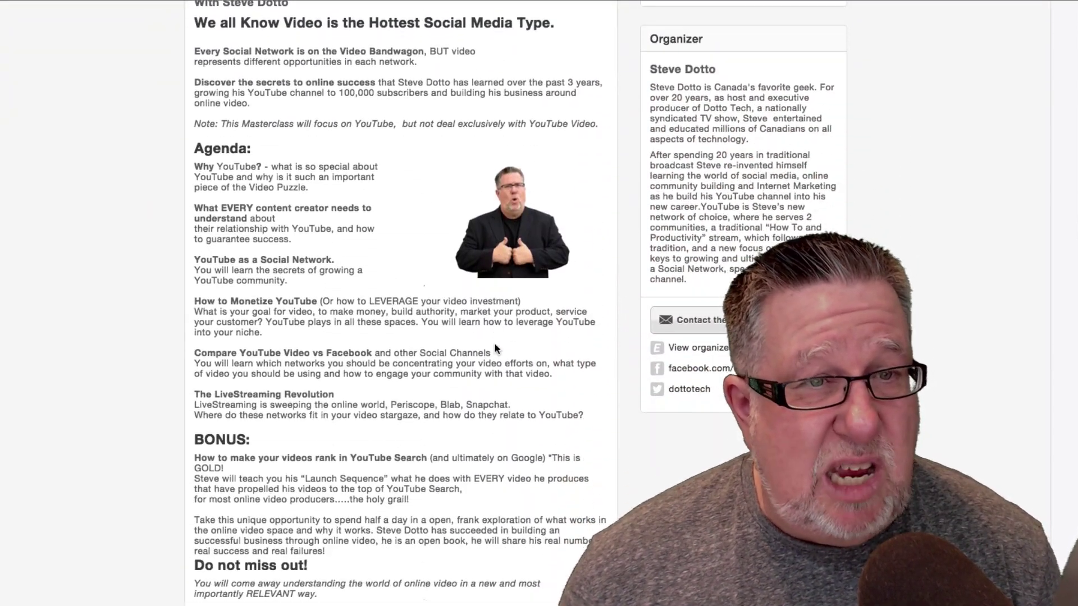
pyautogui.scroll(5, 494, 348)
pyautogui.scroll(8, 494, 348)
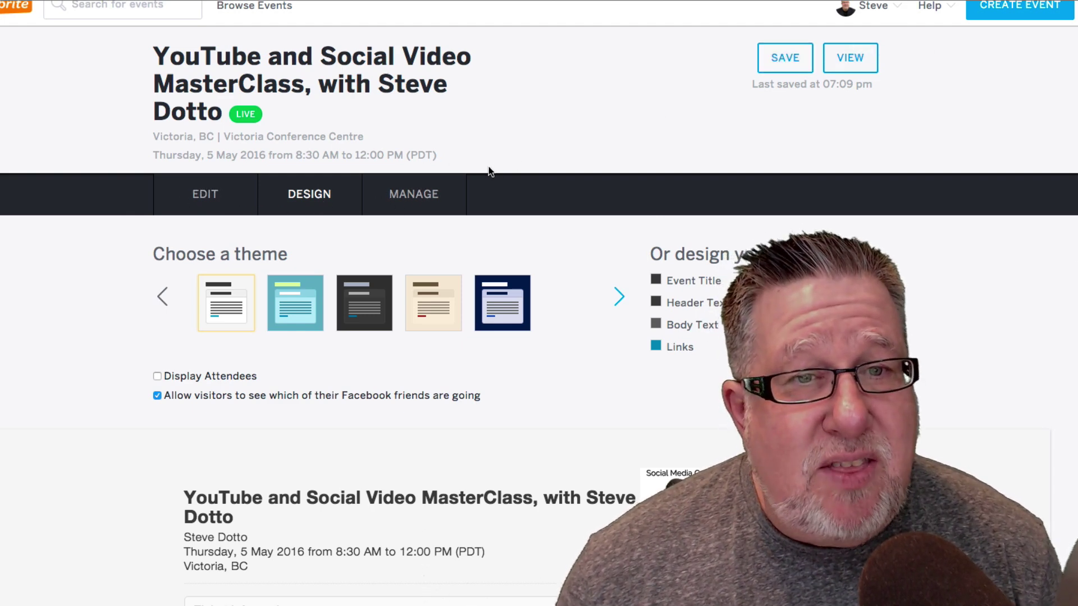
# Return to Manage, saving the design changes, and review the dashboard's 0 of 400 tickets sold.
pyautogui.click(427, 194)
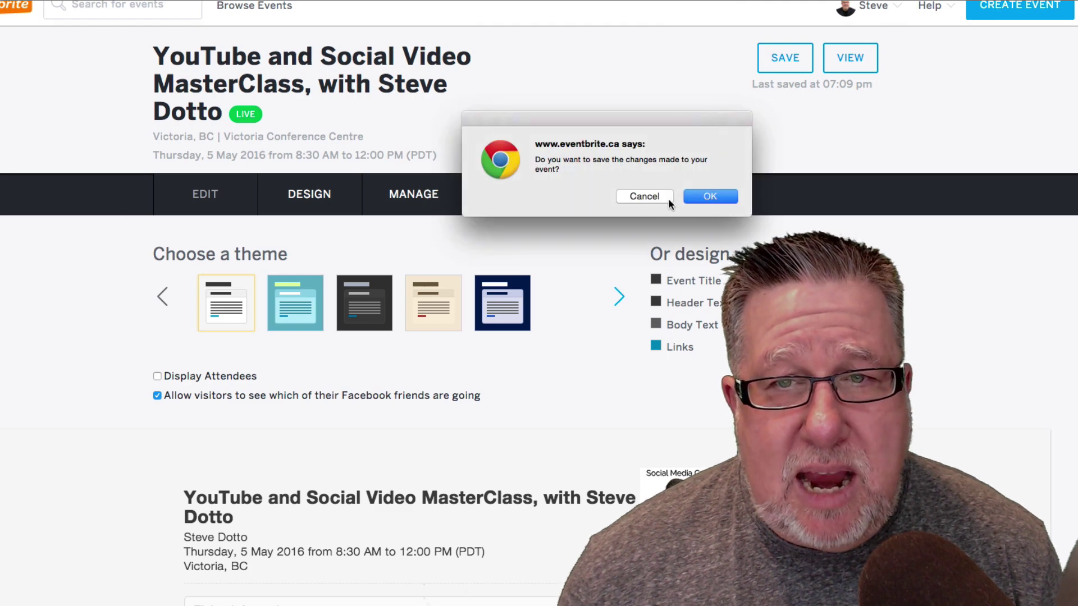
pyautogui.click(698, 199)
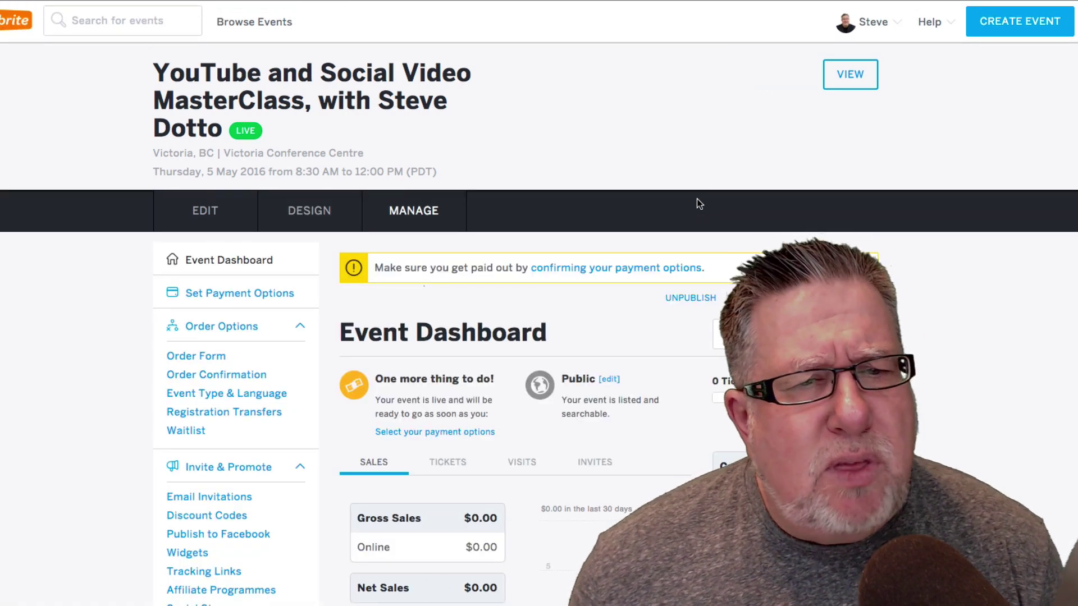
pyautogui.scroll(-1, 254, 440)
pyautogui.scroll(-1, 254, 440)
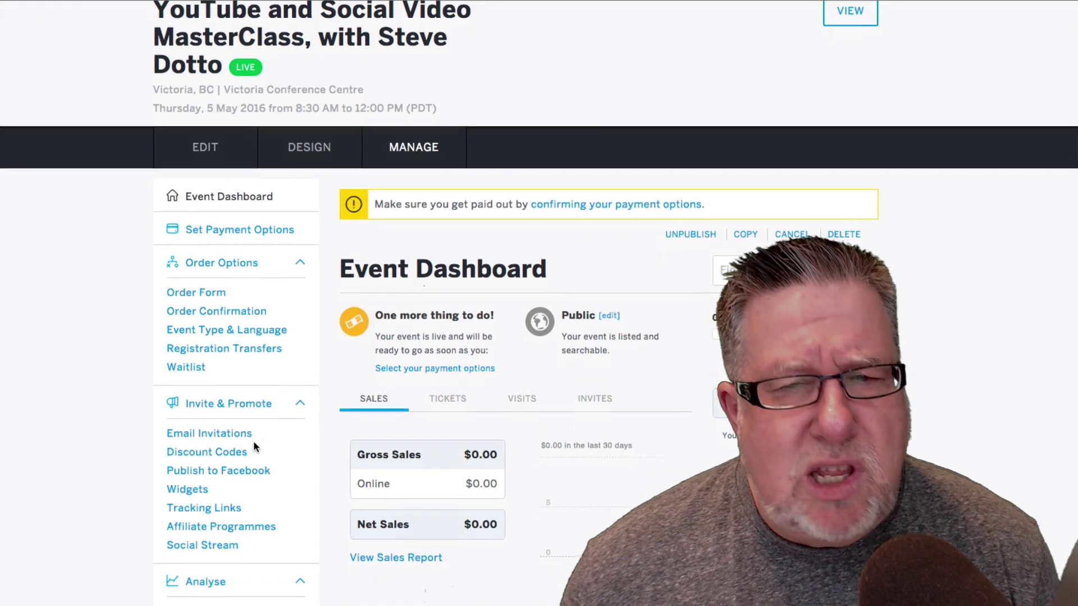
pyautogui.scroll(-1, 254, 442)
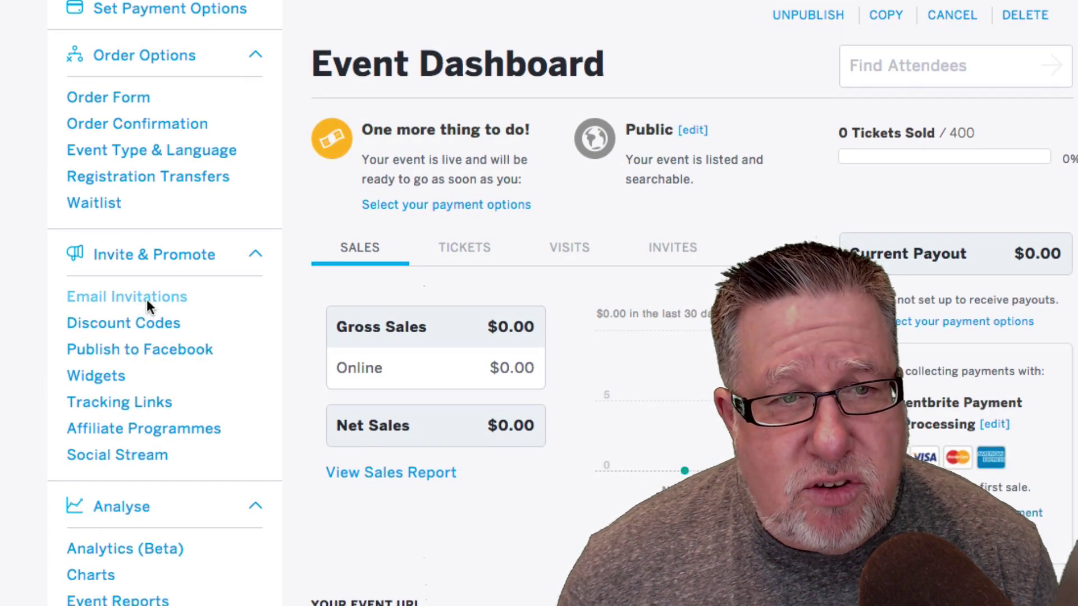
# Open Email Invitations and browse the Formal template preview inviting attendees to the MasterClass.
pyautogui.click(147, 297)
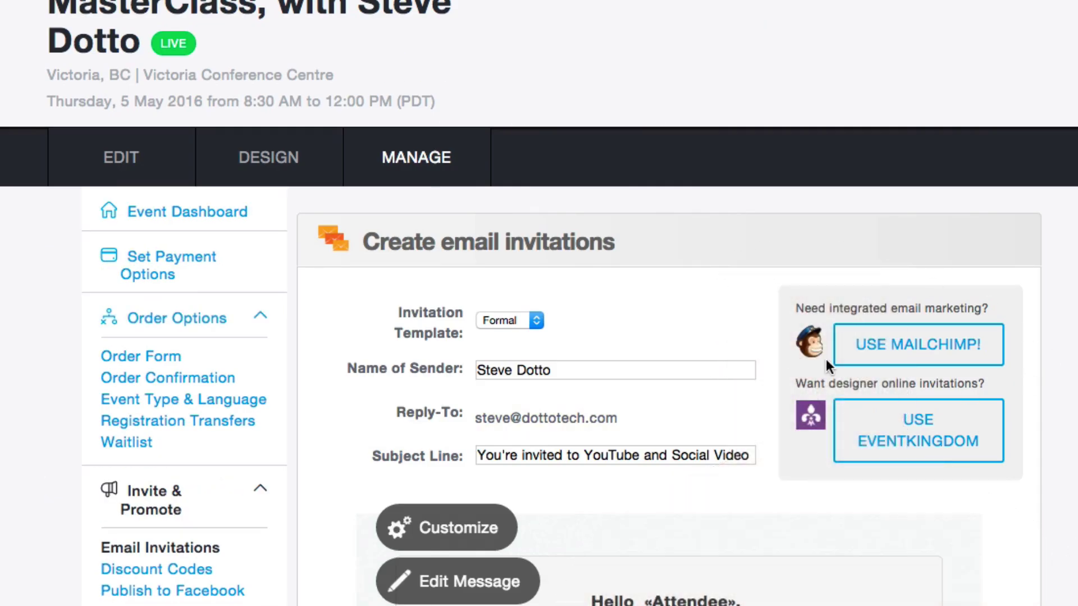
pyautogui.scroll(-4, 871, 531)
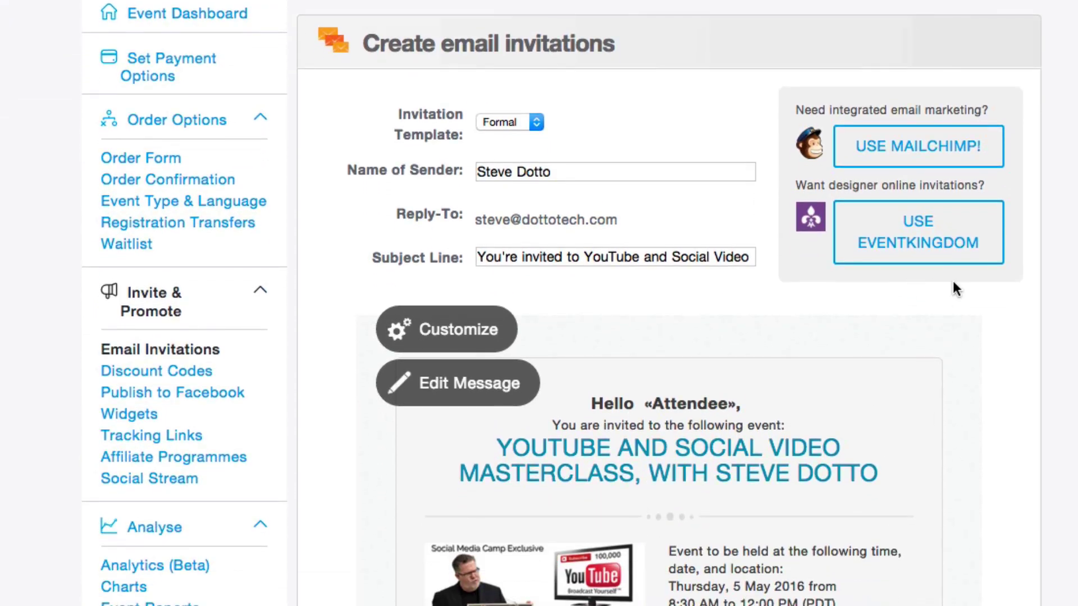
pyautogui.scroll(-1, 686, 344)
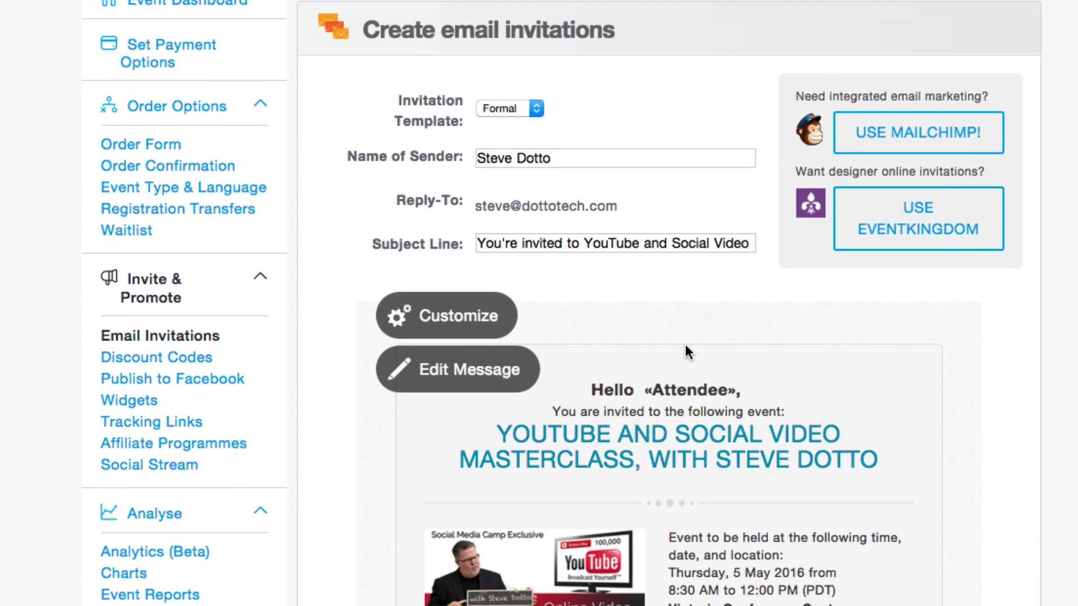
pyautogui.scroll(-20, 295, 422)
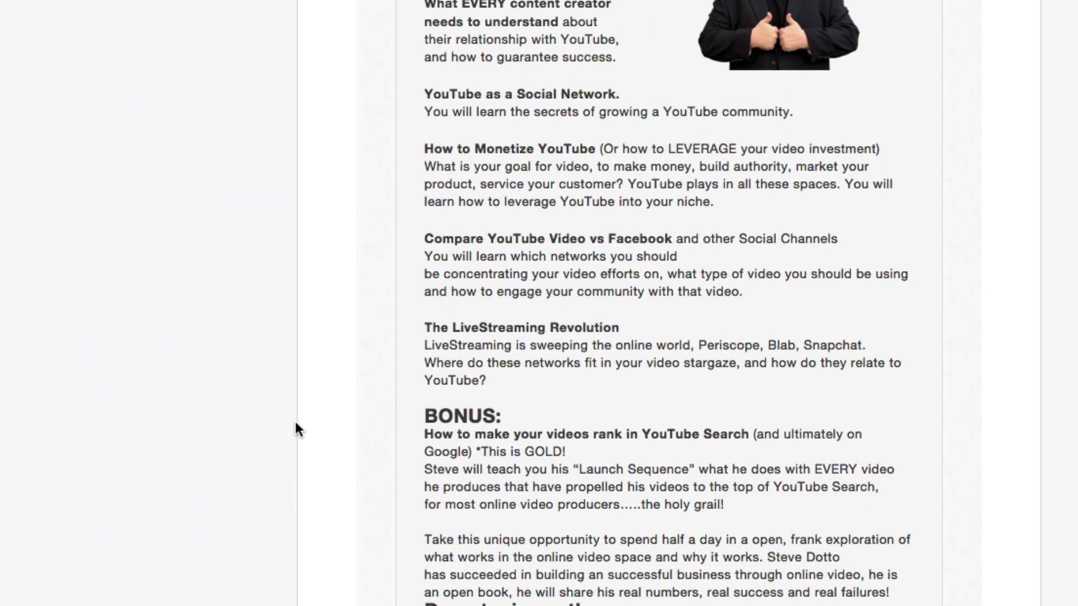
pyautogui.scroll(-2, 296, 422)
pyautogui.scroll(16, 295, 422)
pyautogui.scroll(12, 295, 422)
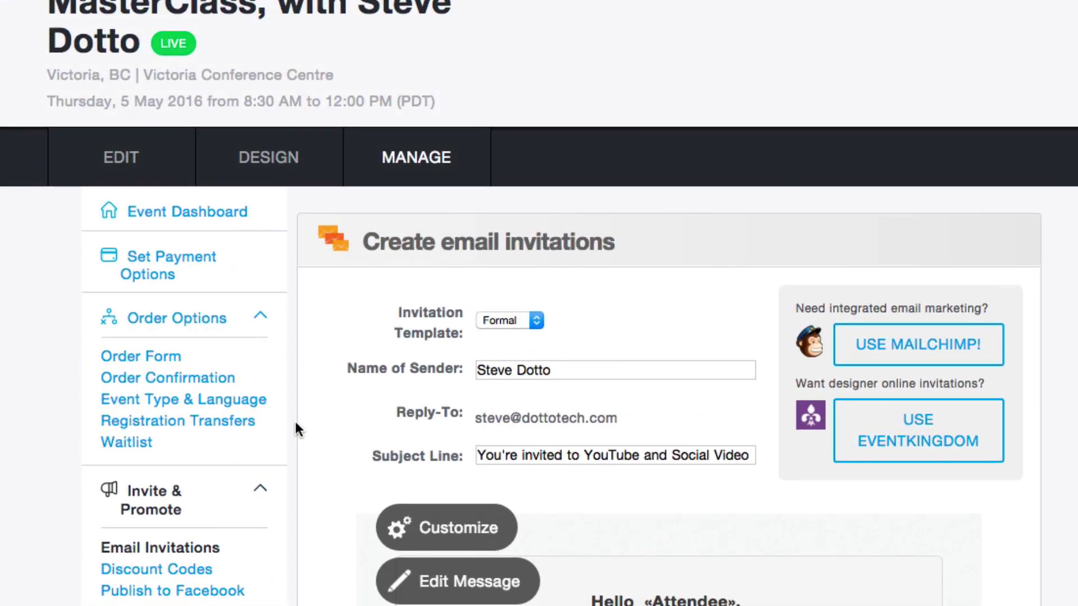
pyautogui.scroll(-2, 296, 429)
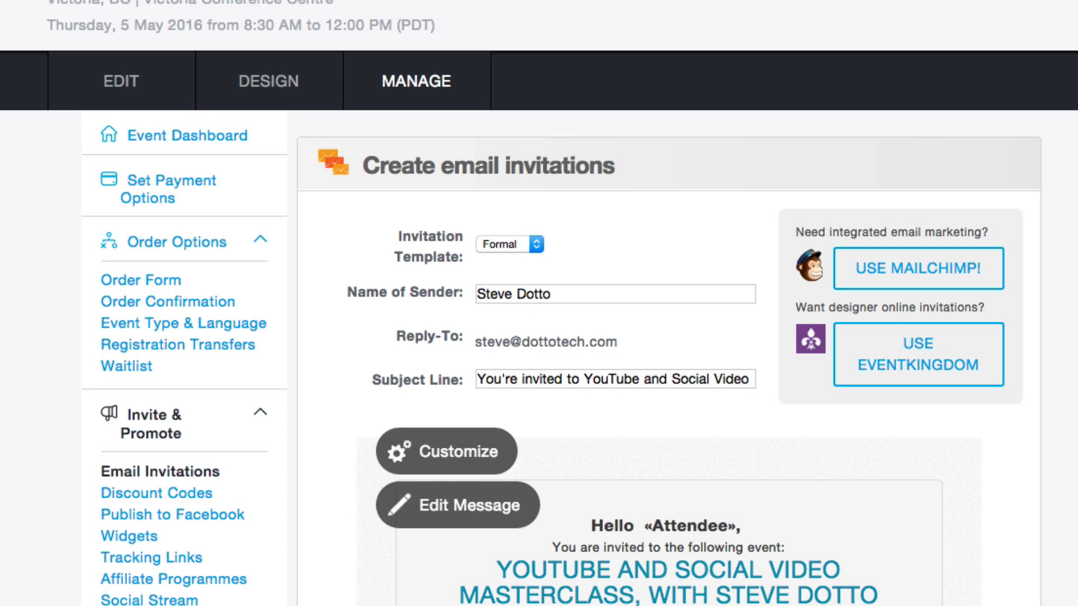
pyautogui.scroll(-8, 539, 337)
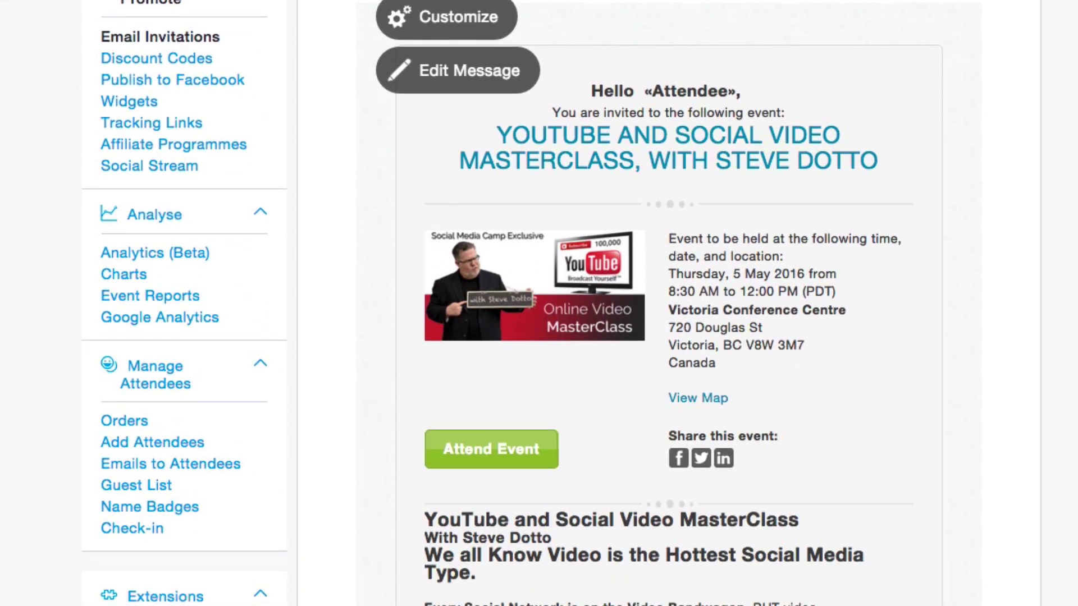
pyautogui.scroll(-1, 731, 164)
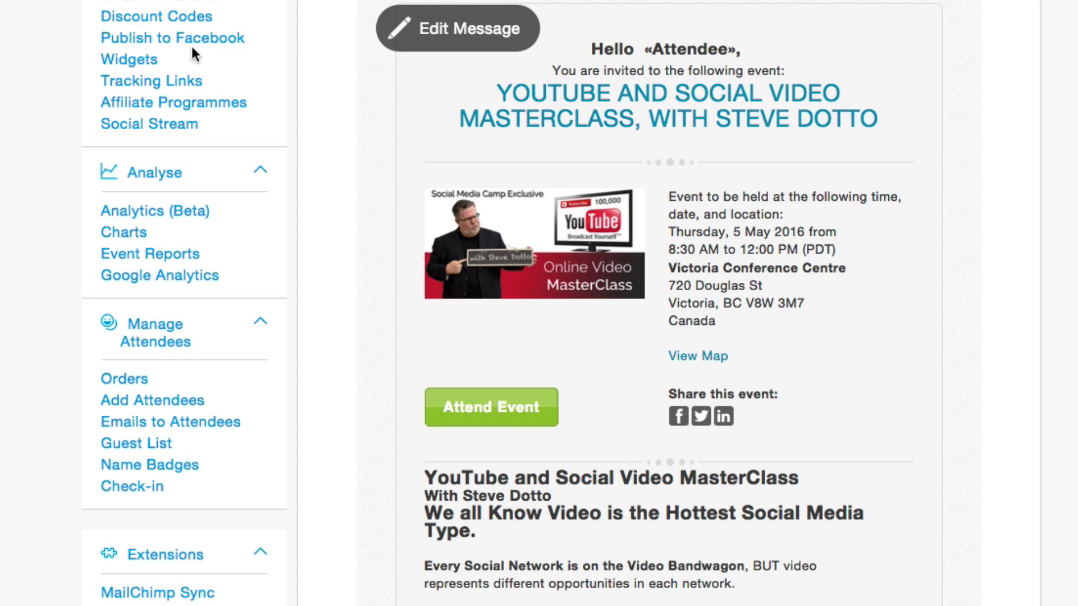
pyautogui.scroll(5, 191, 47)
pyautogui.scroll(3, 194, 56)
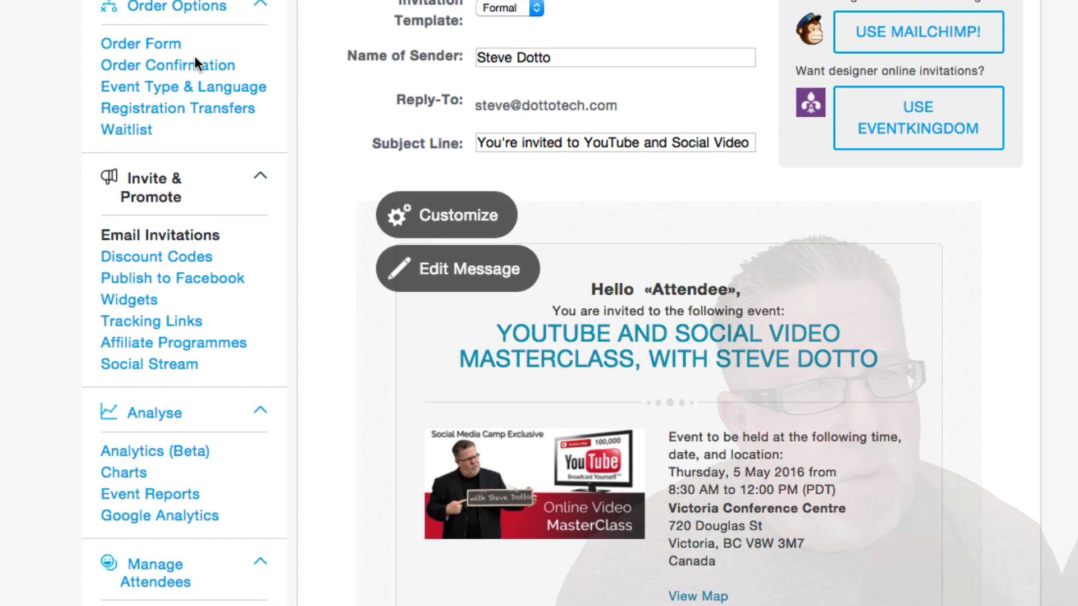
pyautogui.scroll(-4, 181, 219)
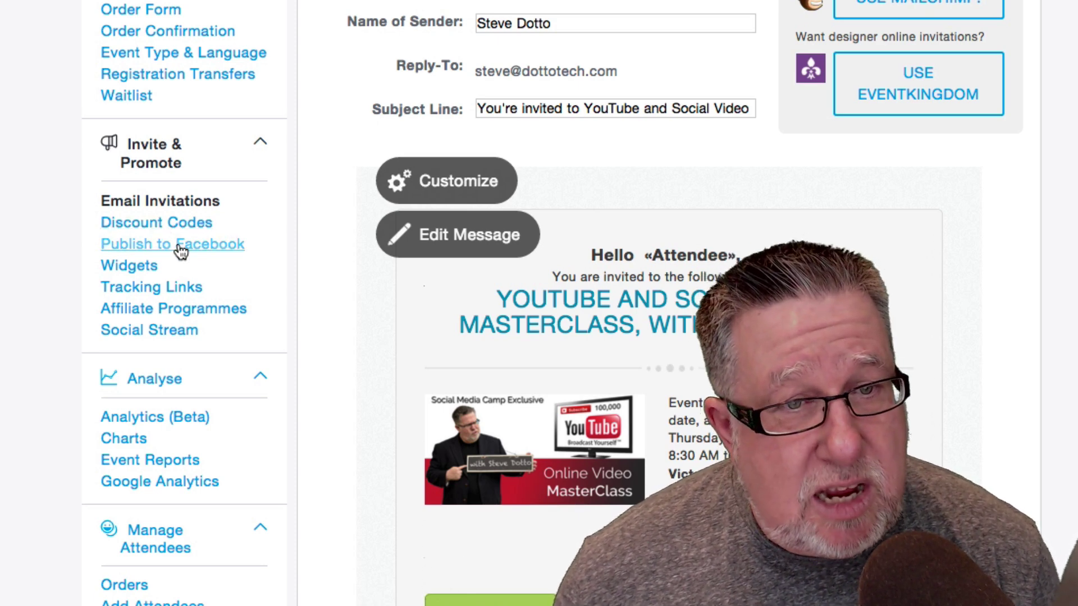
# Open the Widgets page and browse the Ticket Form, Button, Text Link, Event Calendar and Countdown options.
pyautogui.click(129, 265)
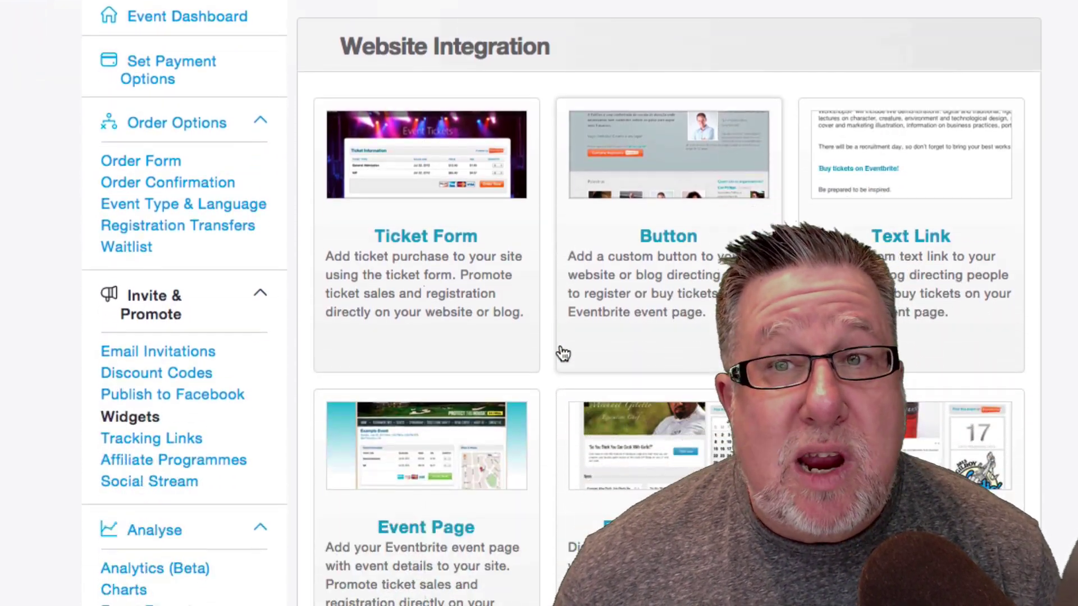
pyautogui.scroll(-1, 563, 354)
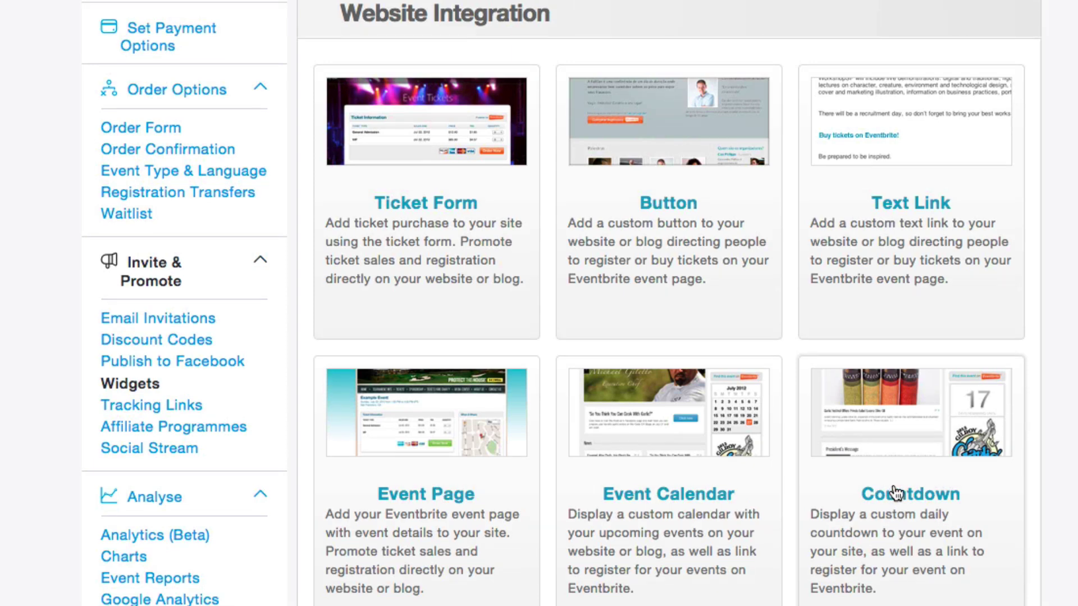
# Open the Countdown widget and review its display options, 53-days-remaining preview and embed code.
pyautogui.click(896, 493)
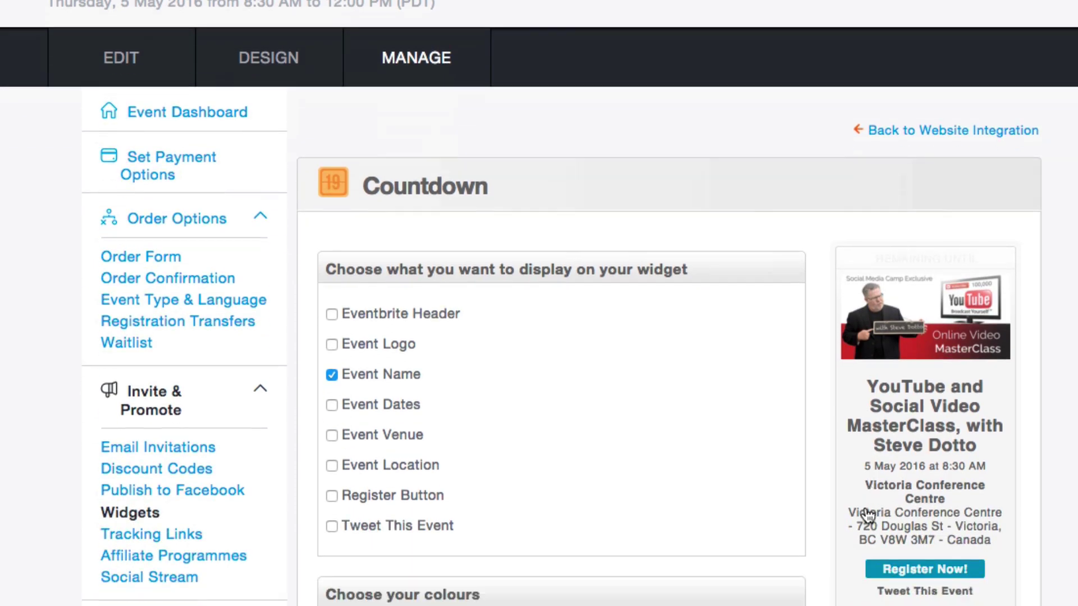
pyautogui.scroll(-10, 717, 503)
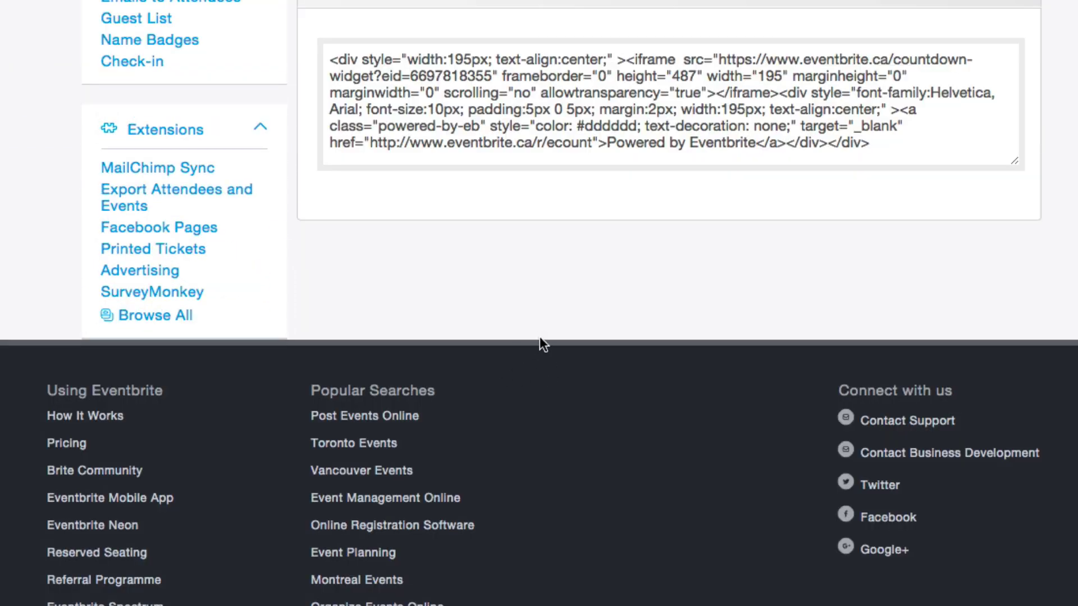
pyautogui.scroll(10, 540, 336)
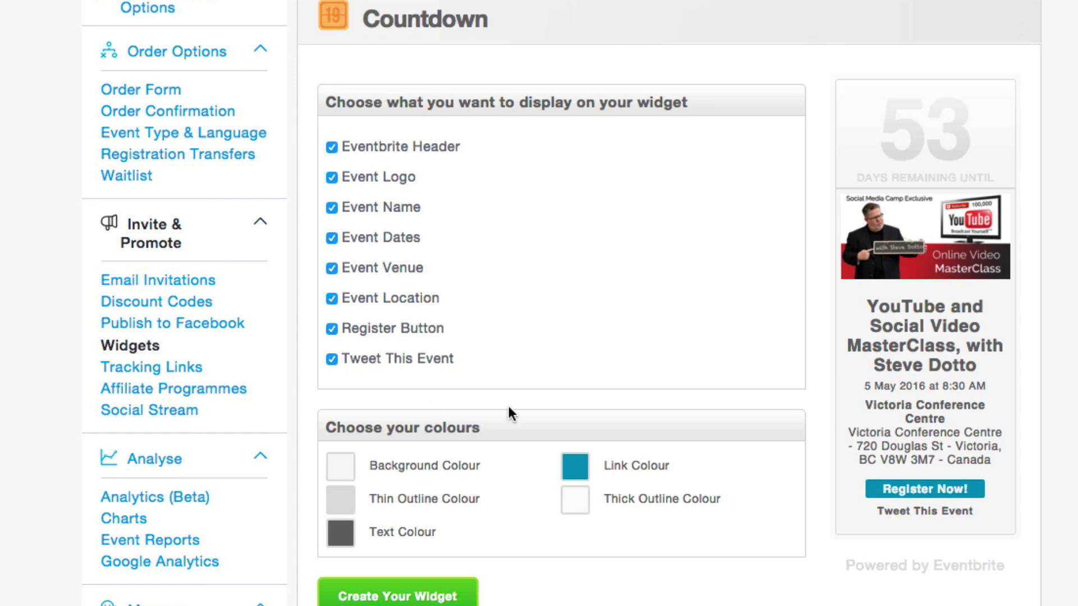
pyautogui.scroll(-5, 547, 445)
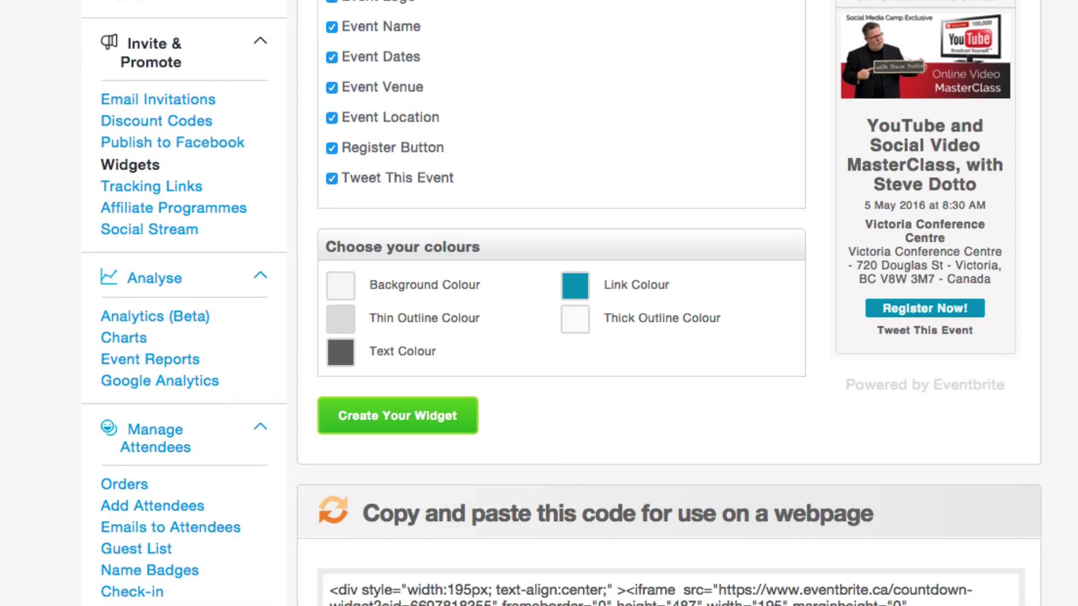
pyautogui.scroll(-5, 683, 464)
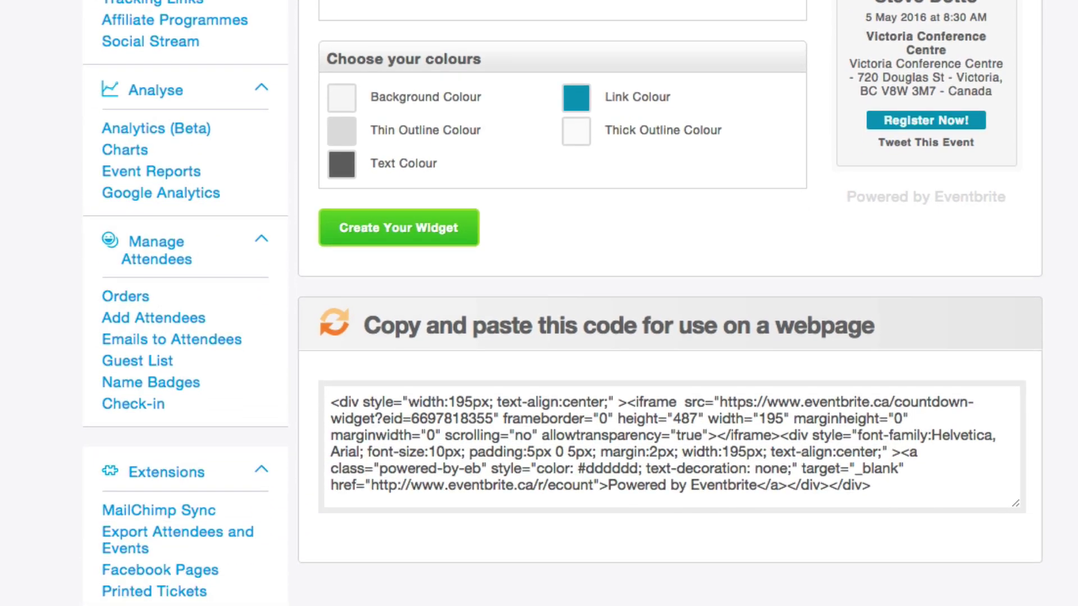
pyautogui.scroll(9, 924, 131)
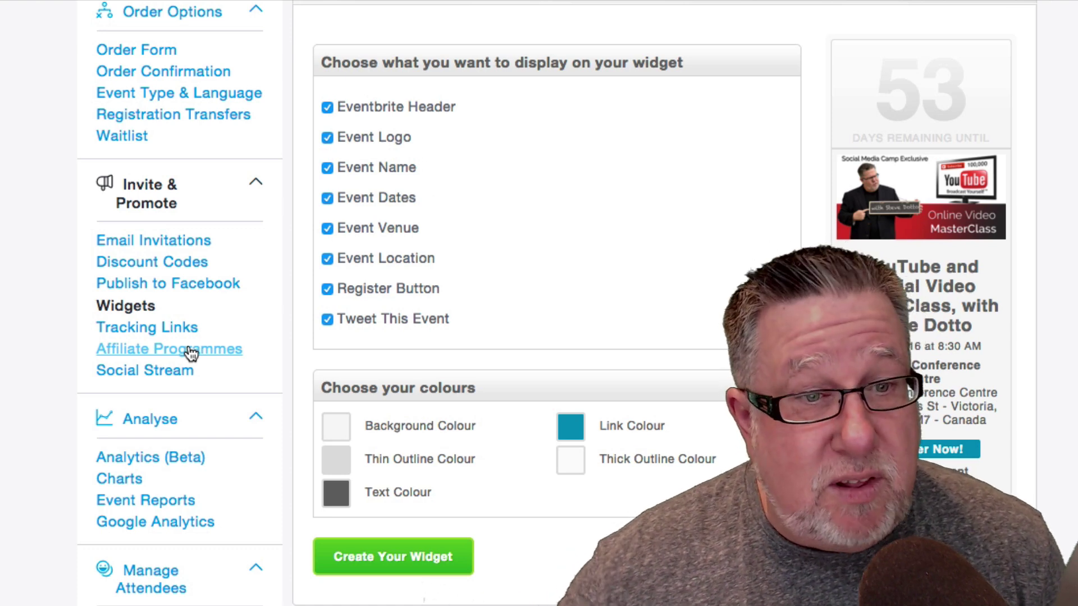
pyautogui.scroll(-2, 157, 359)
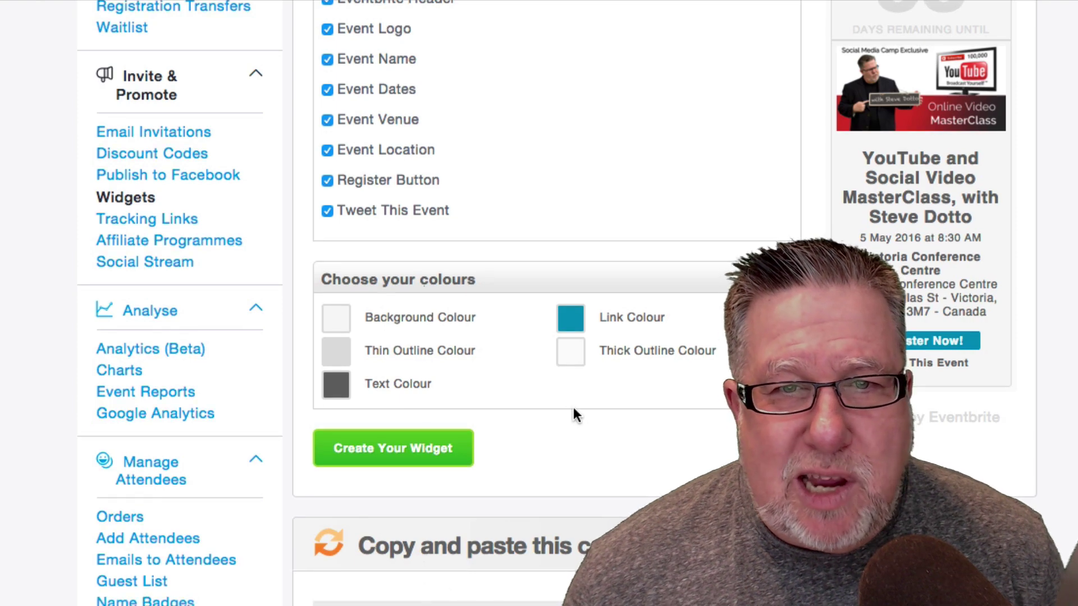
pyautogui.scroll(6, 616, 449)
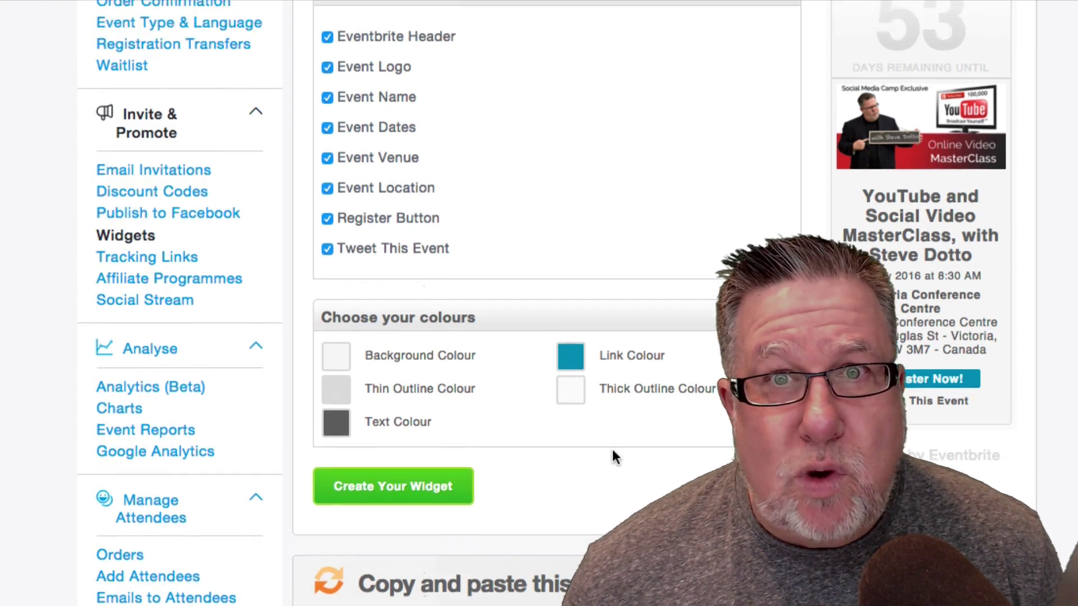
pyautogui.scroll(3, 611, 453)
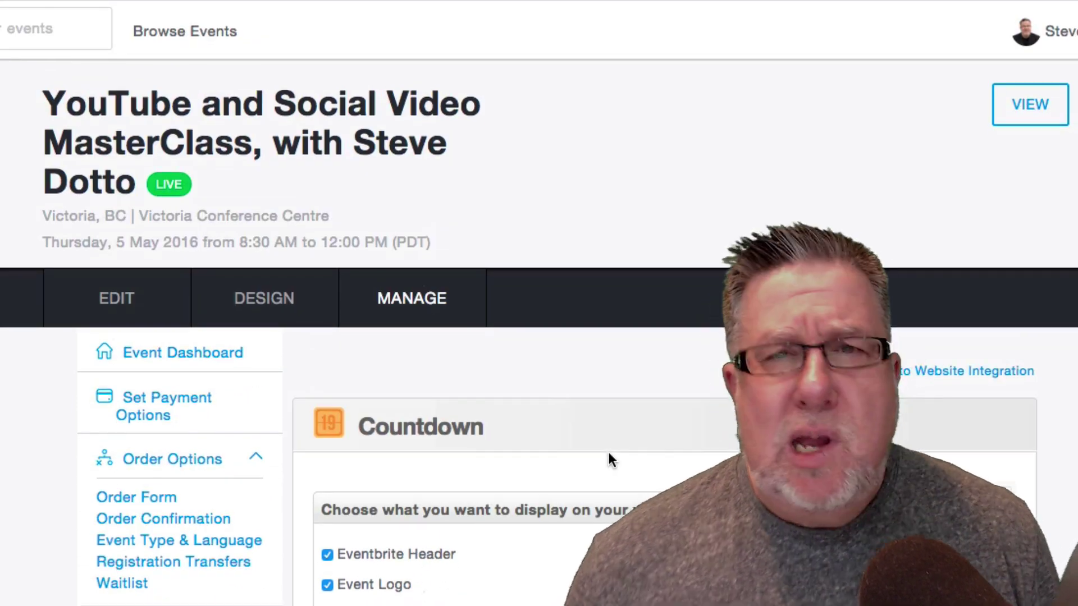